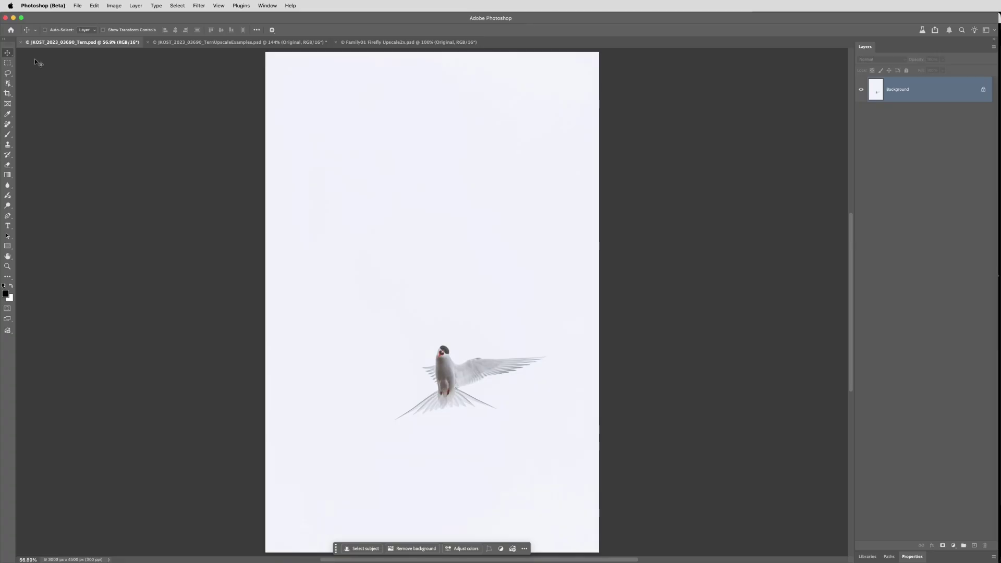
Step: Crop the tall tern photo to a tight landscape frame around the flying bird, about 1438 × 761 px
left_click(8, 94)
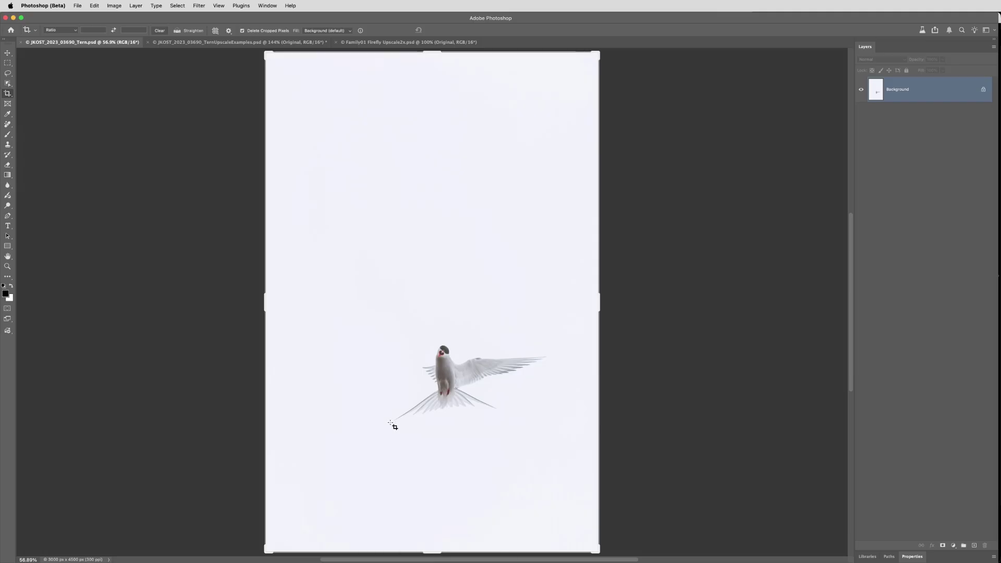
left_click_drag(391, 422, 553, 340)
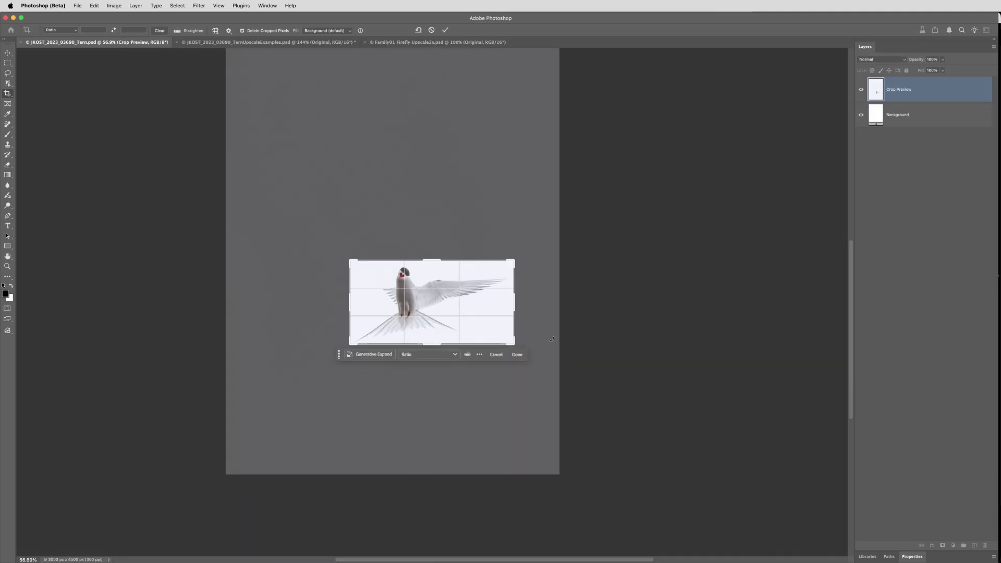
left_click(518, 358)
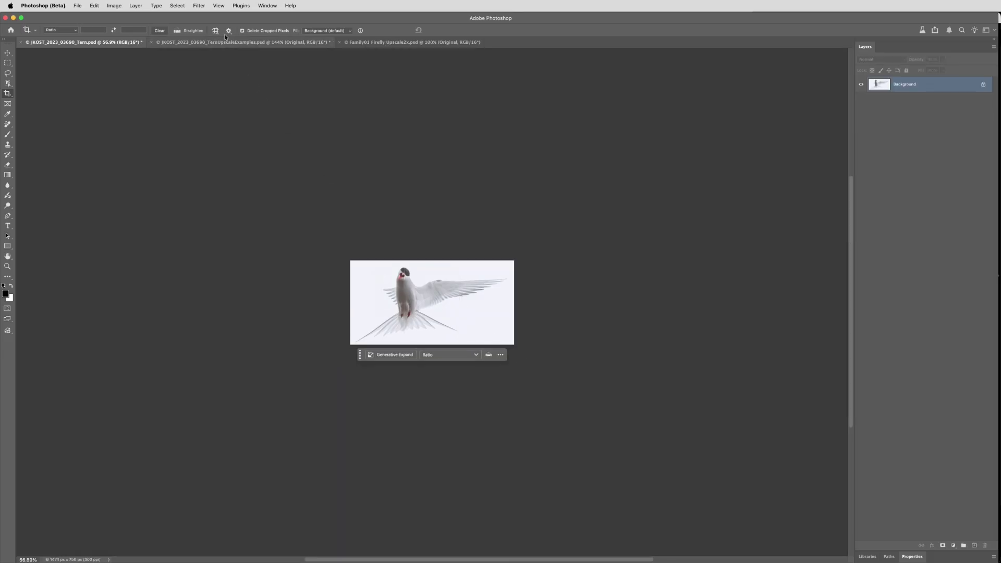
Step: Zoom the cropped 1474 × 756 px tern to 100% actual size, then bring up the Image menu
left_click(219, 6)
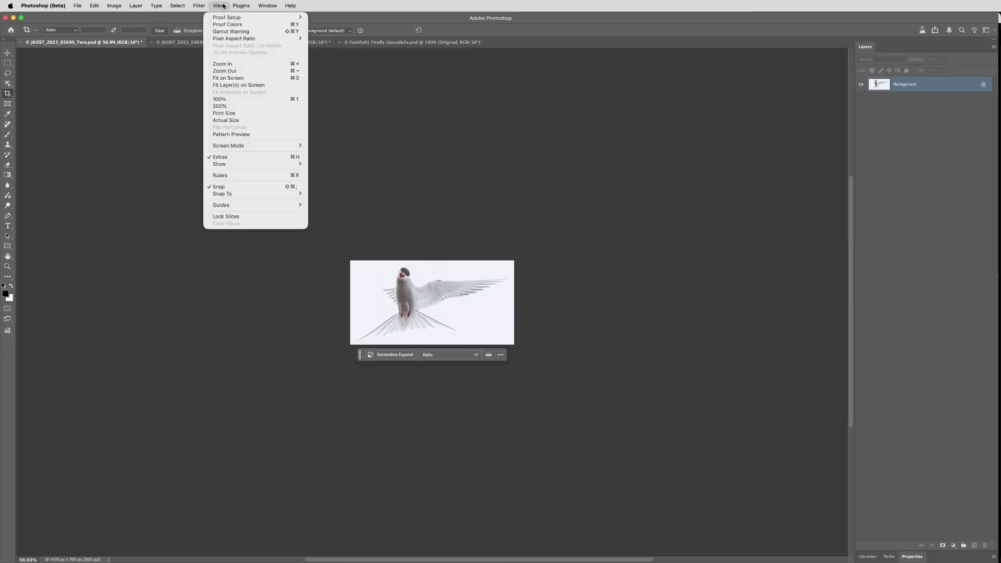
left_click(275, 100)
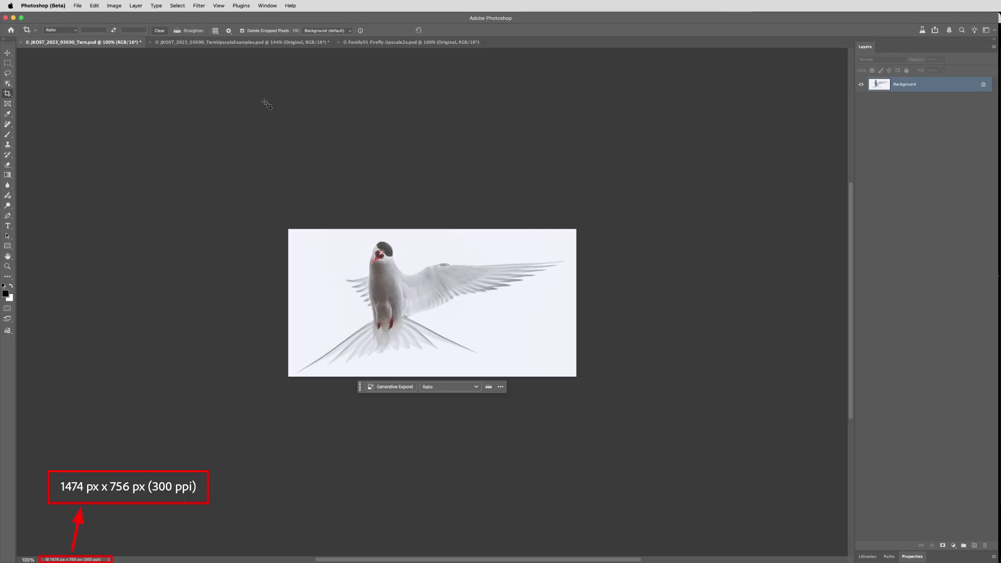
left_click(116, 6)
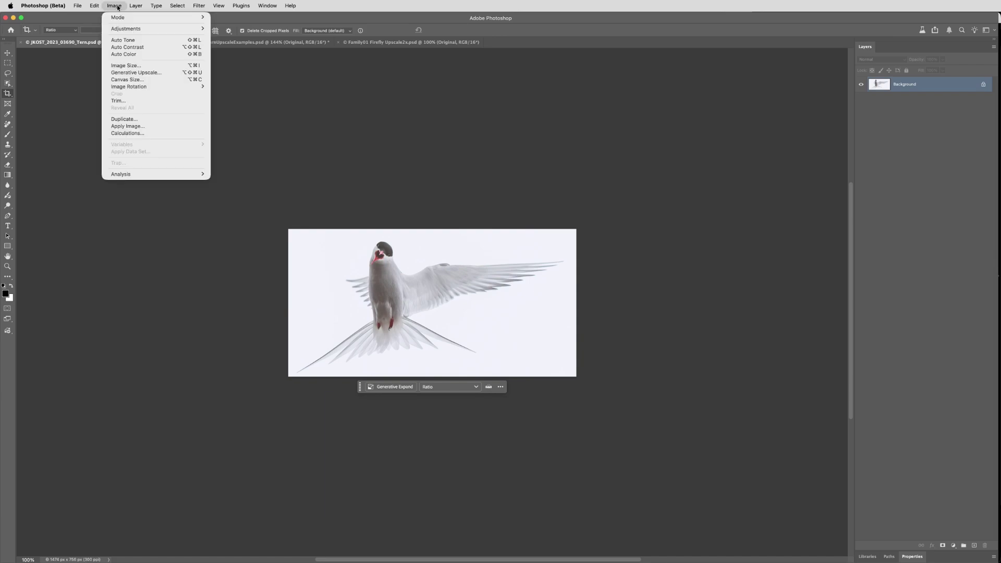
Step: Run a 2x Generative Upscale of the tern with the Firefly Upscaler model to 2948 × 1512 px
left_click(174, 74)
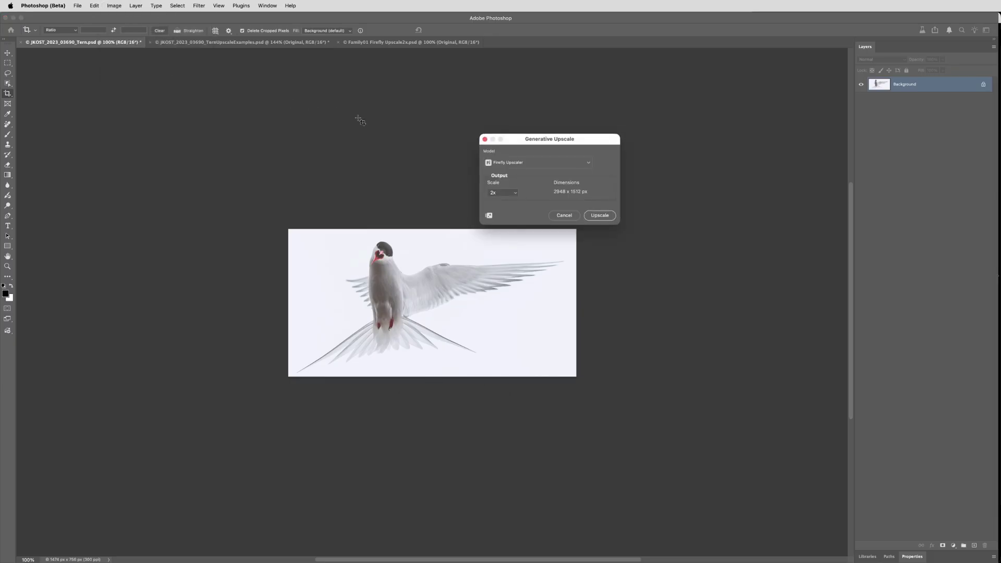
left_click(552, 163)
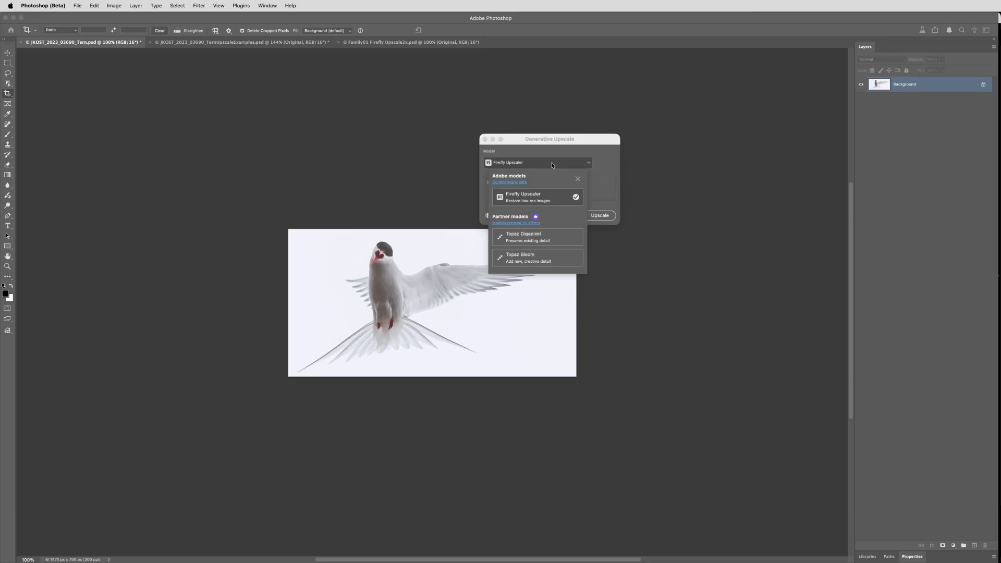
left_click(551, 195)
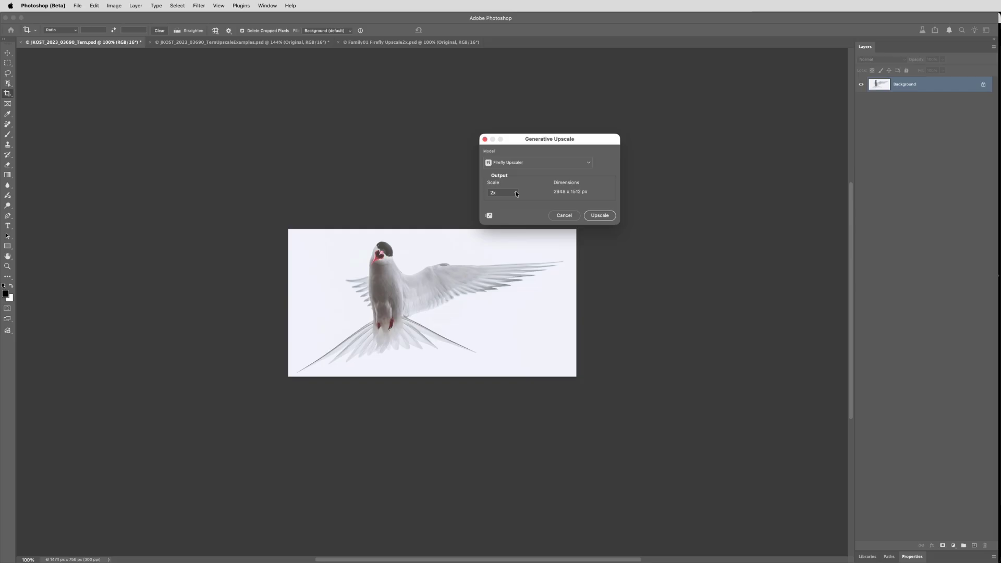
left_click(600, 215)
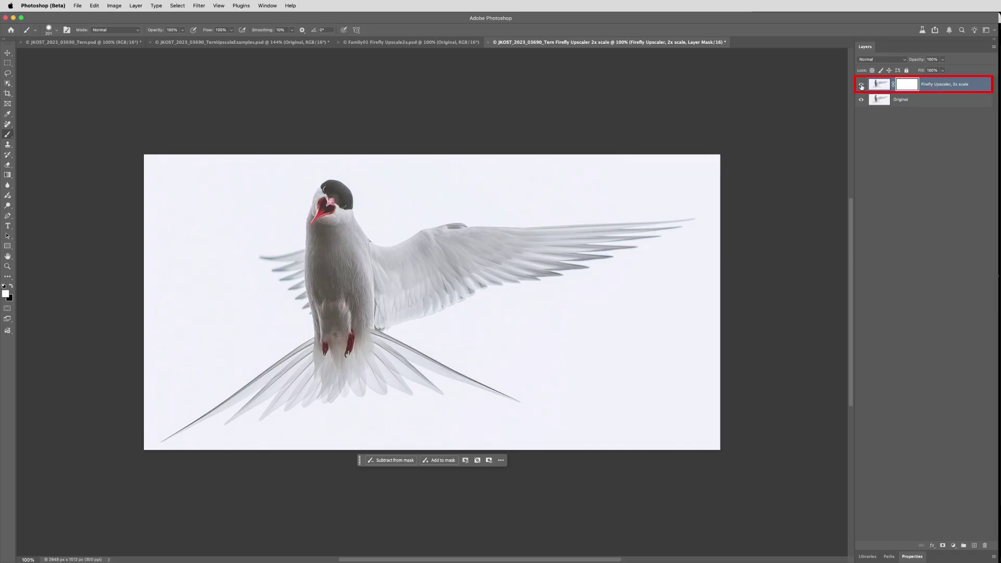
Step: Flip the Firefly Upscaler layer against Original several times, leaving the upscaled tern visible
left_click(861, 85)
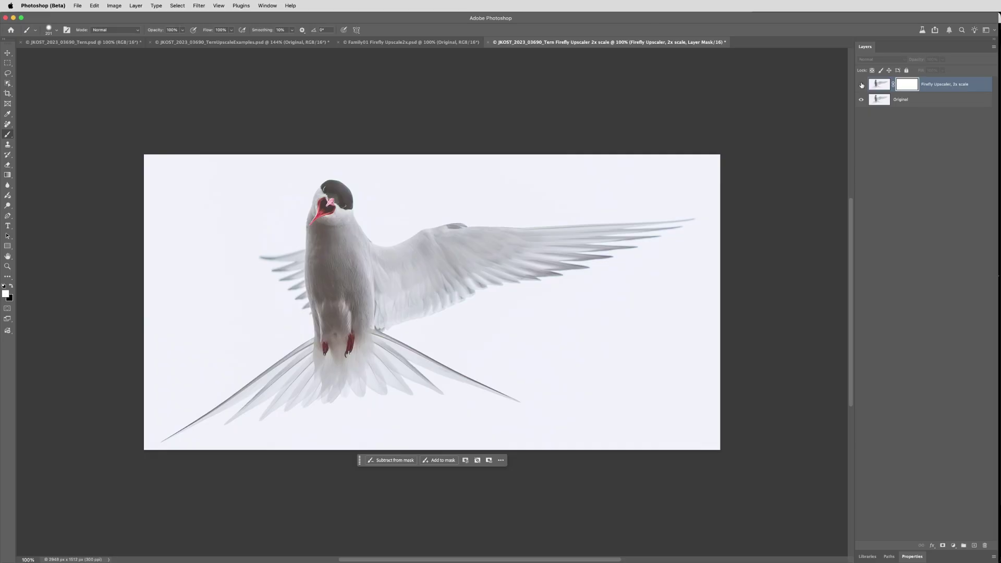
left_click(861, 85)
left_click(861, 85)
left_click(862, 85)
left_click(861, 85)
left_click(862, 85)
left_click(861, 85)
left_click(861, 85)
left_click(861, 85)
left_click(861, 85)
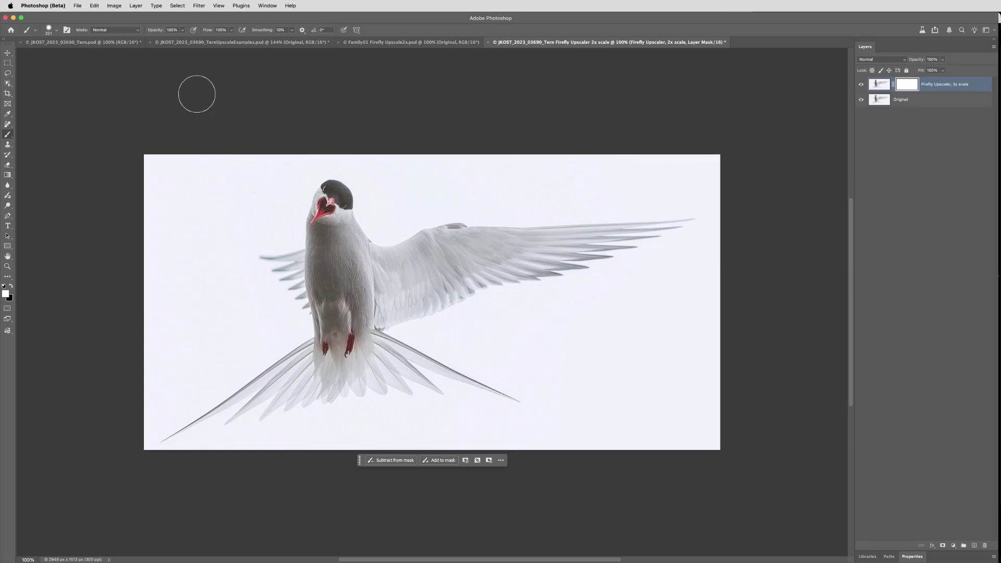
Step: Return to the cropped tern document and reopen Image > Generative Upscale
left_click(89, 42)
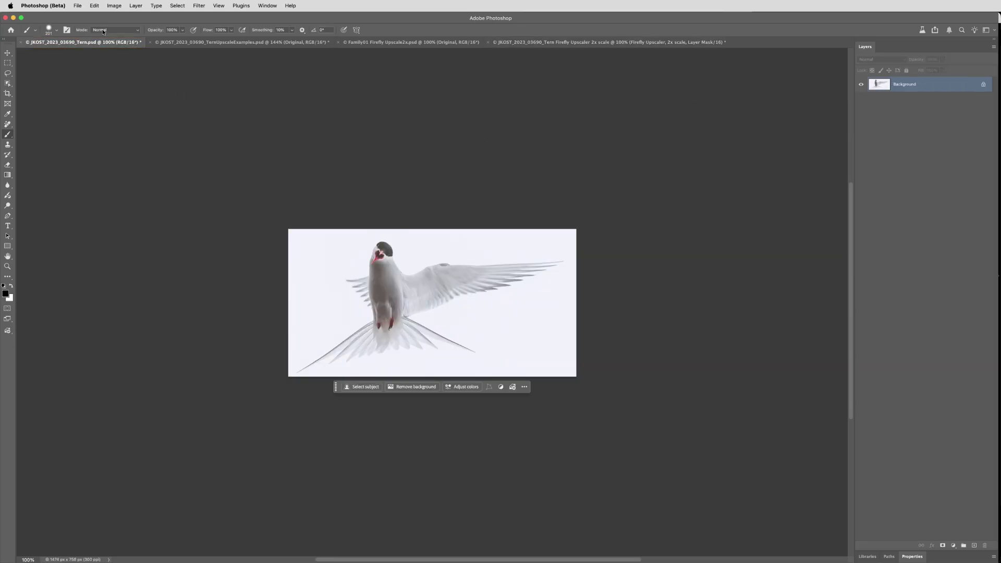
left_click(119, 6)
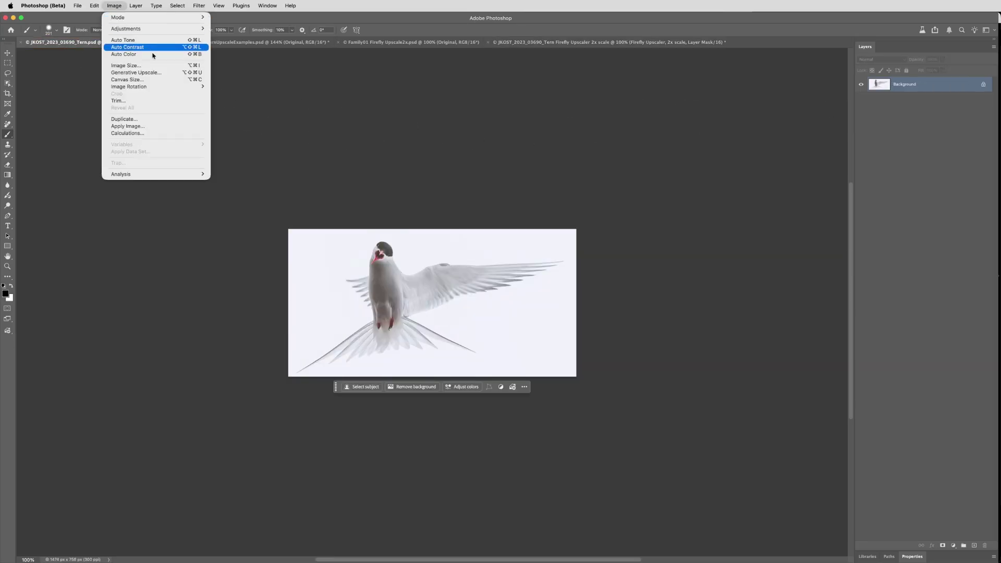
left_click(169, 76)
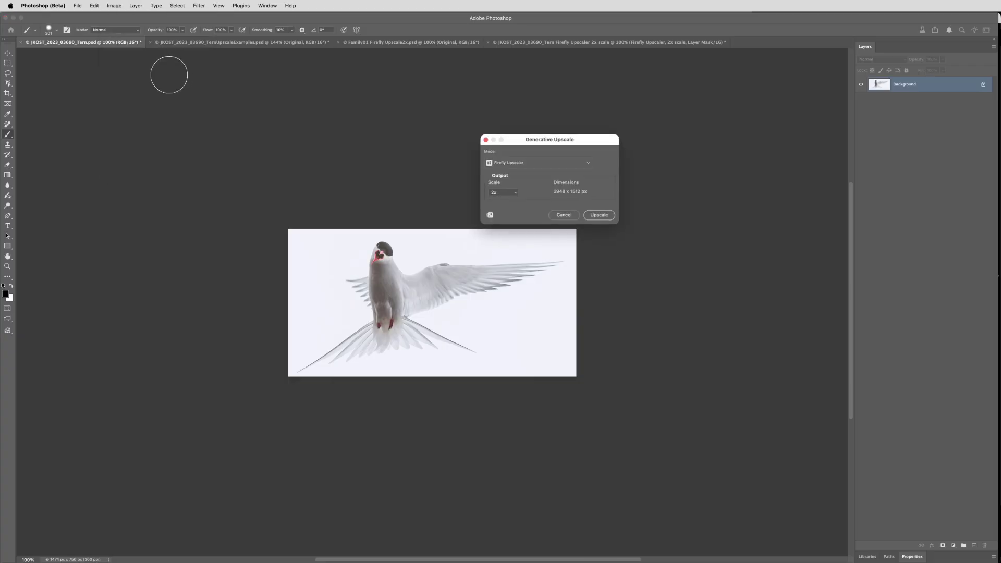
Step: Try the Topaz Gigapixel and Topaz Bloom models, then cancel without upscaling
left_click(561, 165)
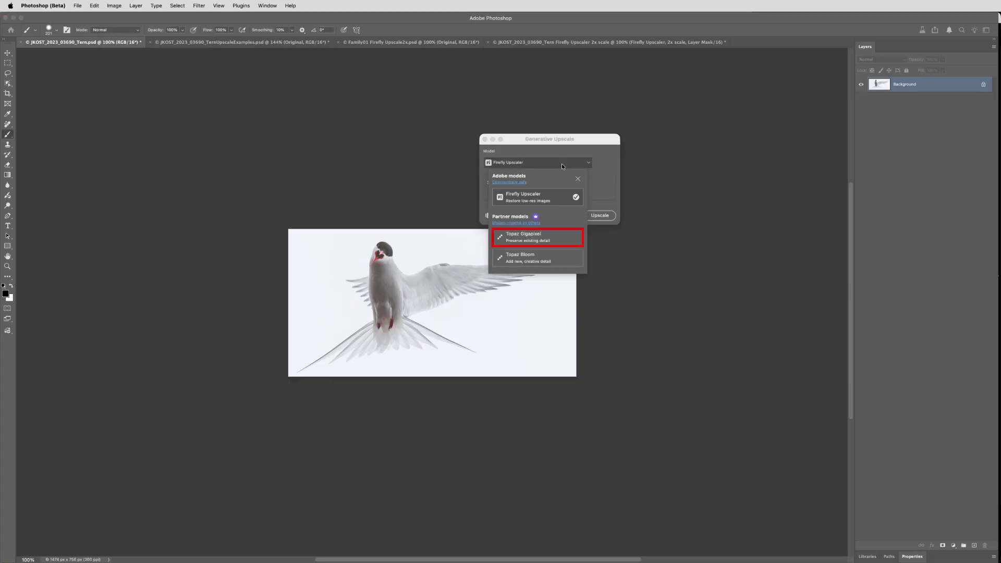
left_click(542, 236)
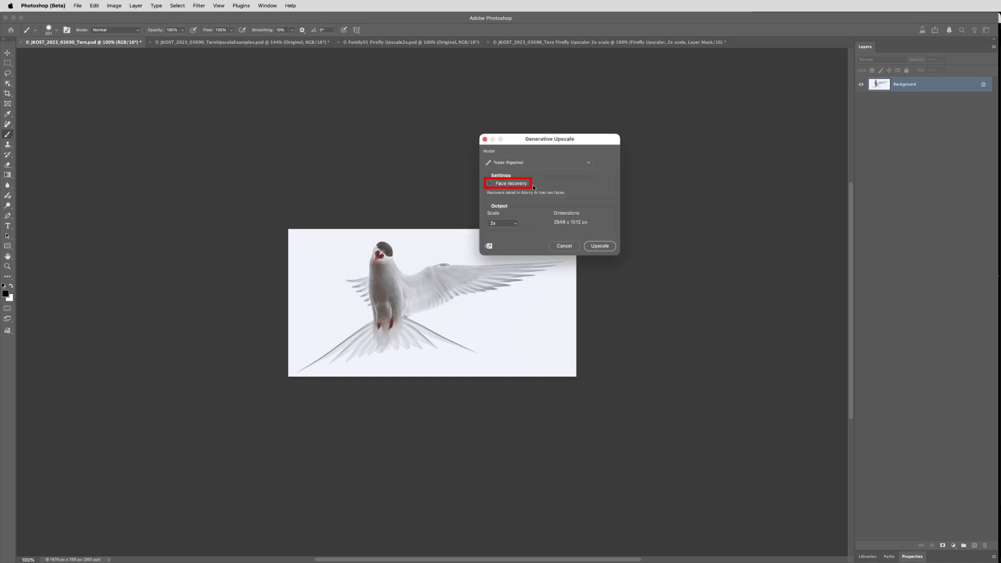
left_click(537, 162)
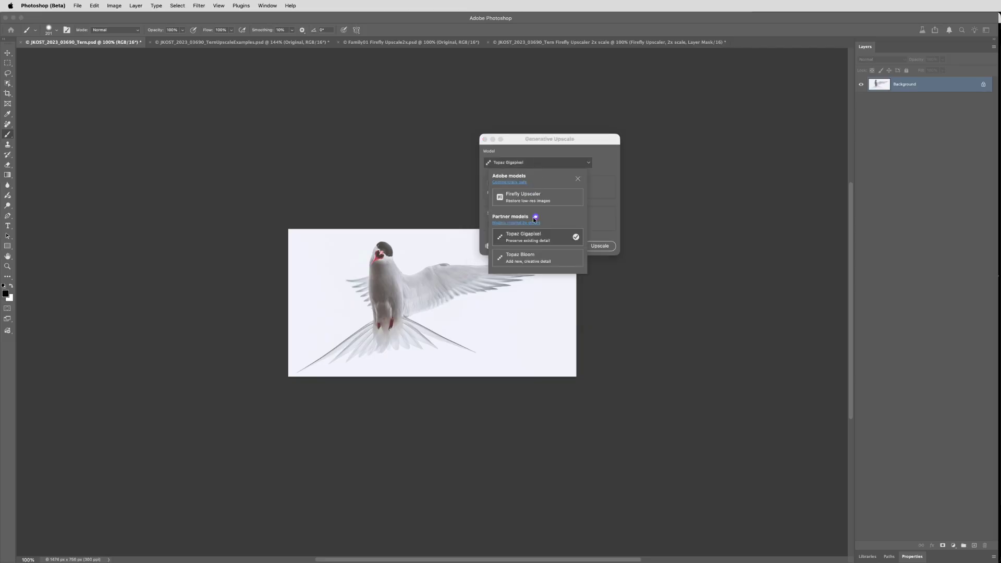
left_click(542, 258)
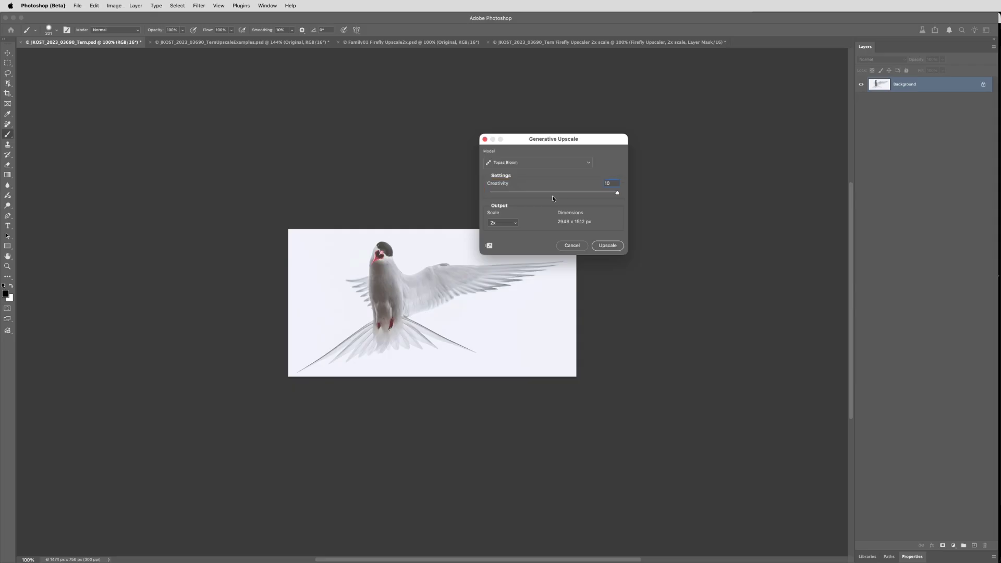
left_click(570, 248)
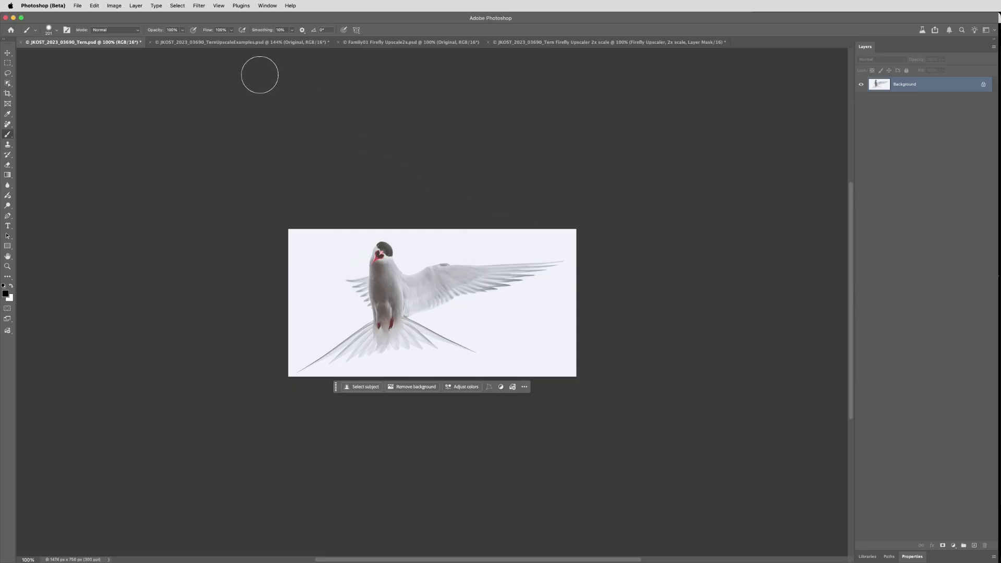
Step: In TernUpscaleExamples, compare Gigapixel, Bloom C=0 and Bloom C=10 layers, then switch to Family01 Firefly Upscale2x
left_click(238, 44)
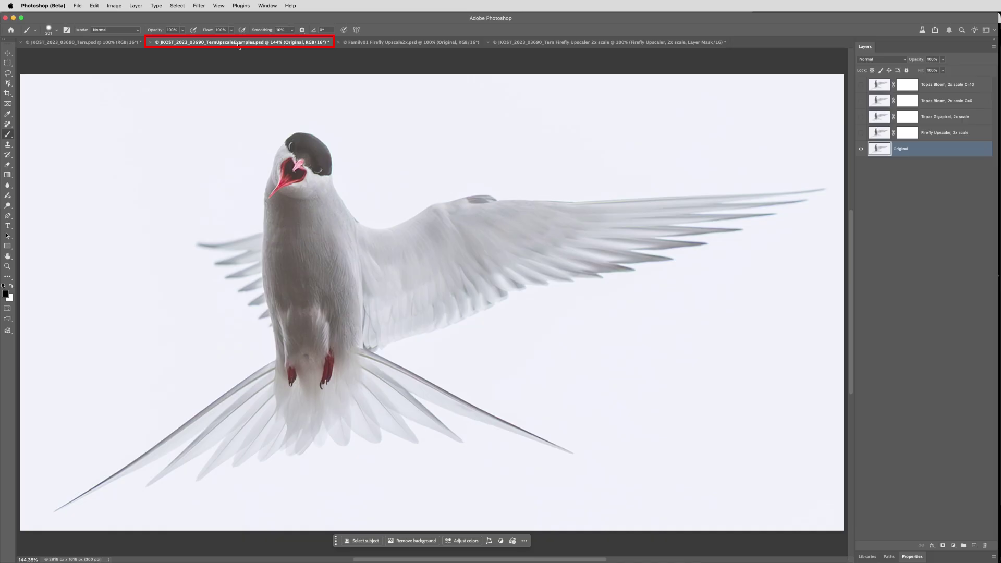
left_click(862, 116)
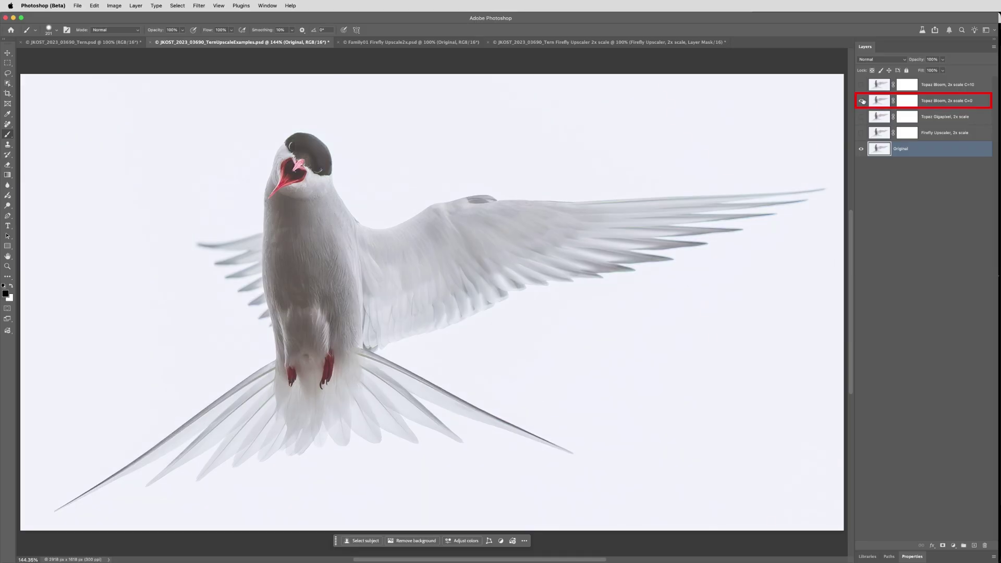
left_click(862, 101)
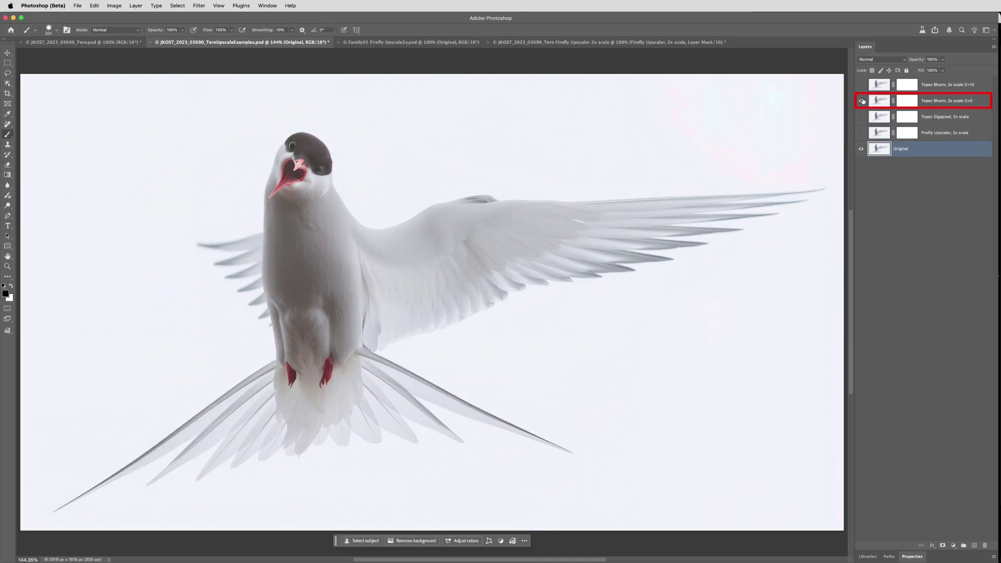
left_click(862, 101)
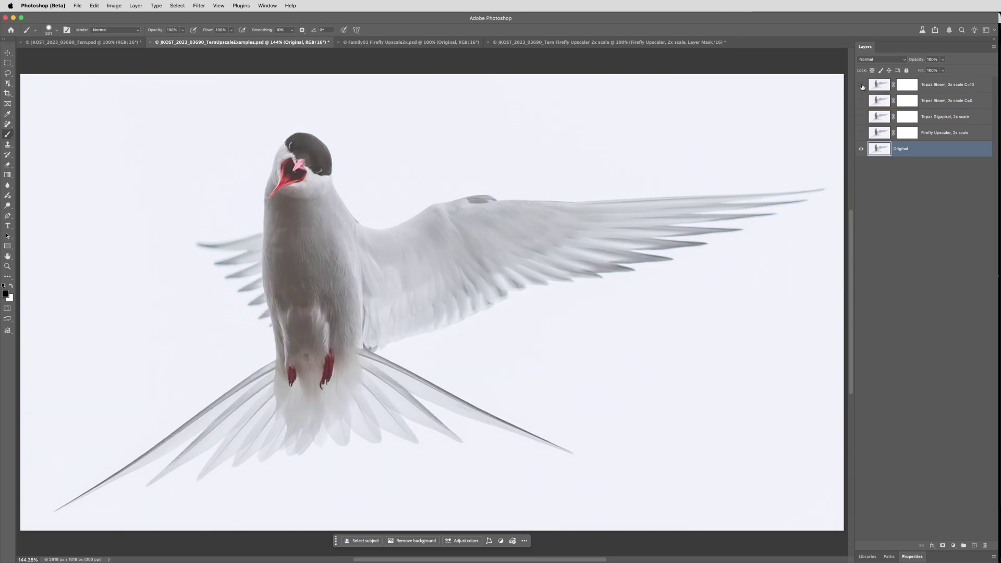
left_click(862, 84)
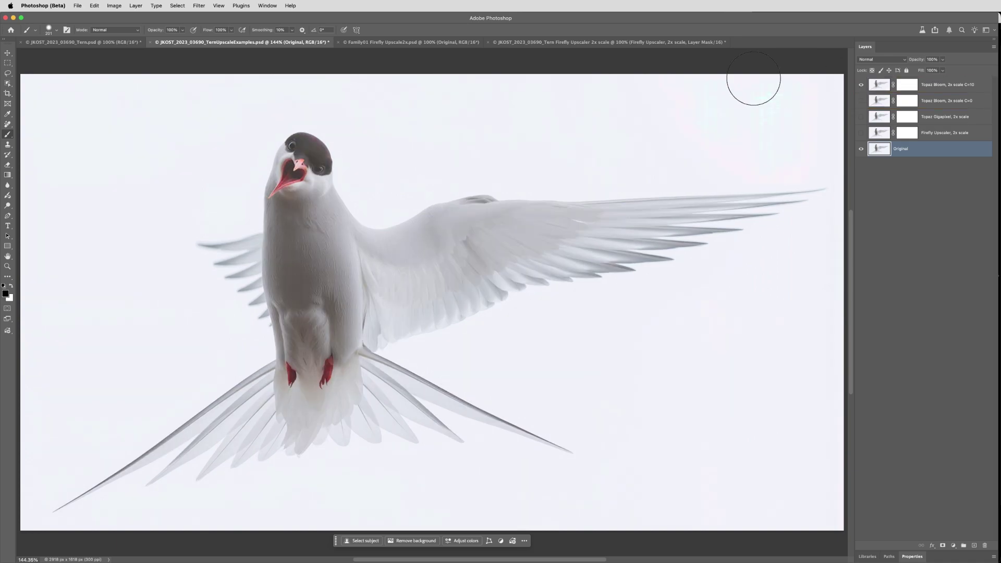
left_click(415, 43)
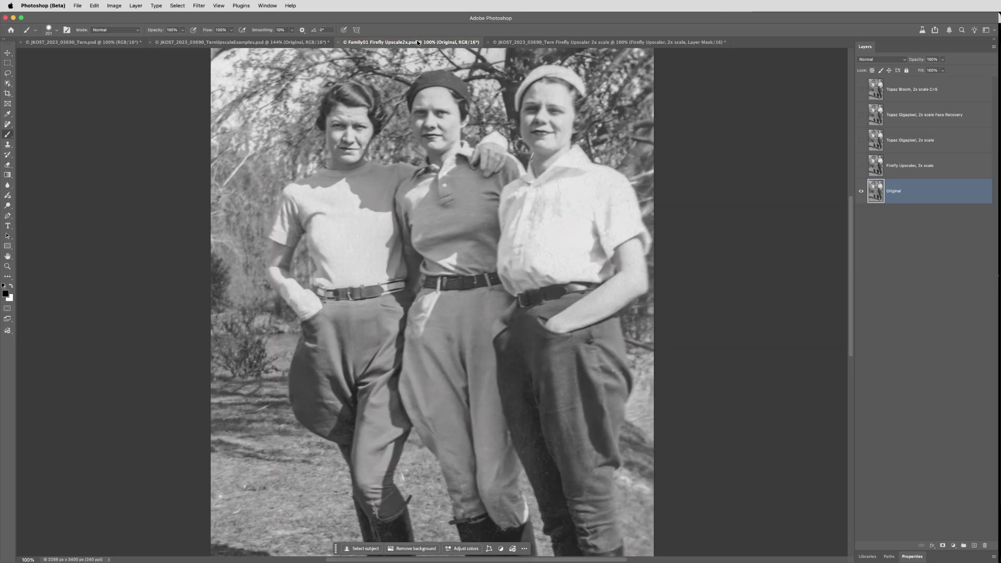
Step: Compare the family photo's Firefly Upscaler layer against Original, then show the Topaz Gigapixel version
left_click(861, 166)
left_click(862, 166)
left_click(861, 167)
left_click(862, 167)
left_click(861, 167)
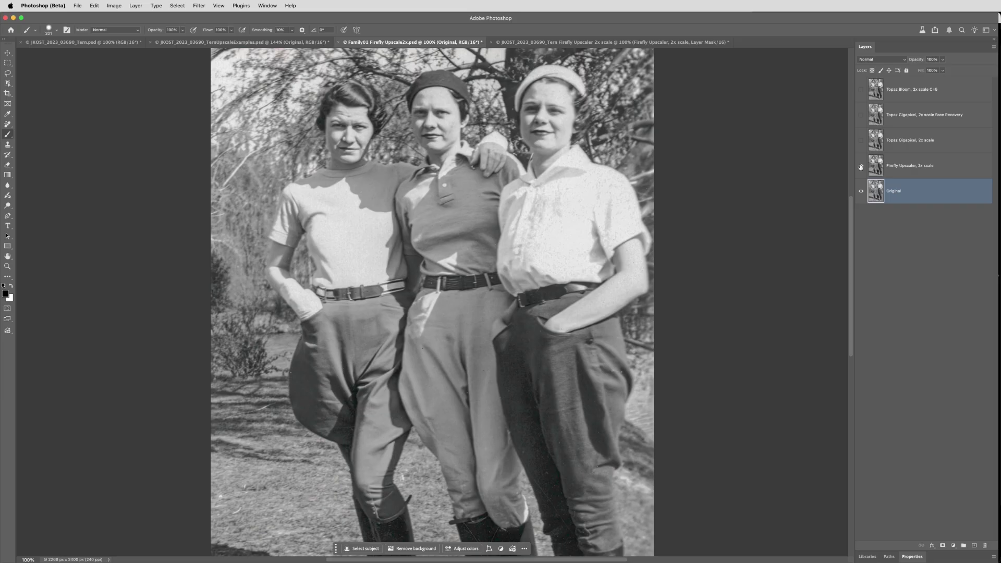
left_click(861, 167)
left_click(860, 141)
Step: Toggle the Topaz Bloom layer against Original repeatedly, ending with Bloom visible
left_click(862, 90)
left_click(862, 91)
left_click(862, 91)
left_click(861, 91)
left_click(862, 91)
left_click(861, 91)
left_click(862, 92)
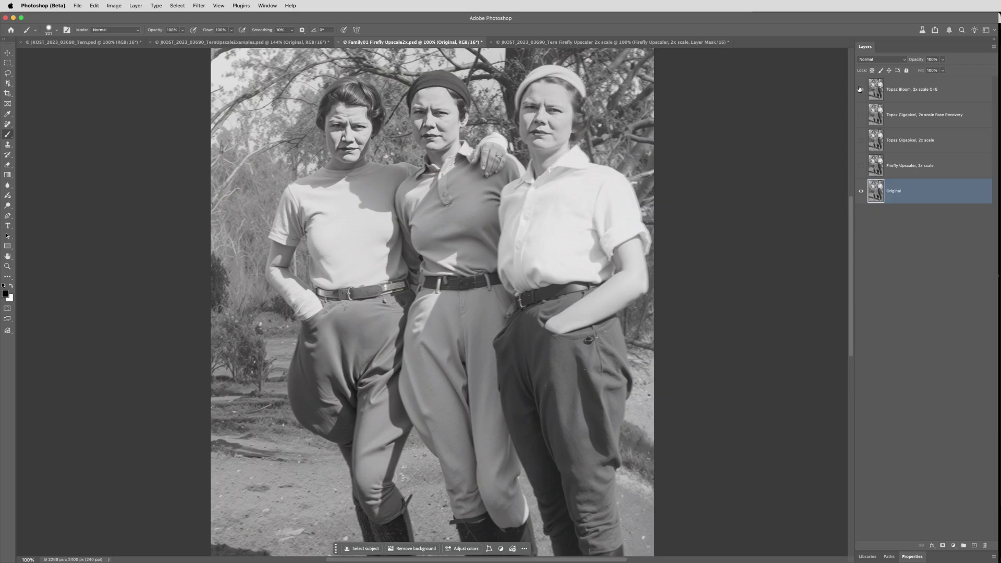
Step: Move the Gigapixel Face Recovery layer above Bloom C=5, show it, and give it a Hide All mask
left_click(860, 89)
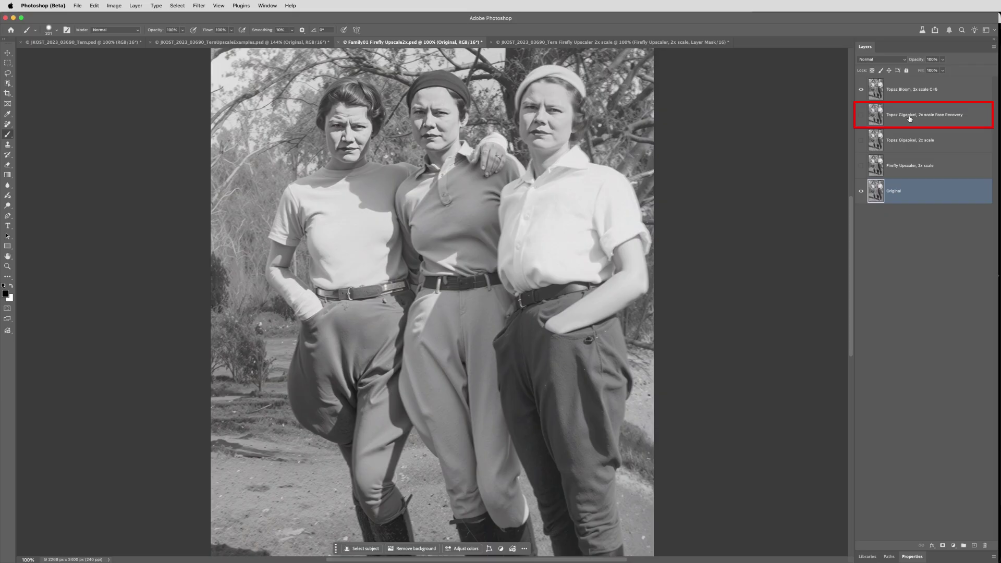
left_click_drag(910, 119, 905, 86)
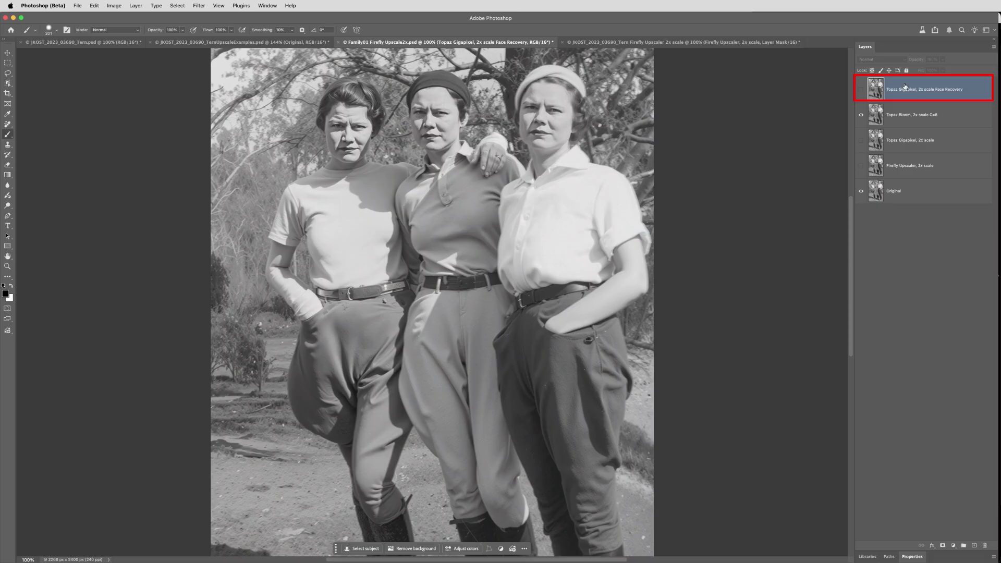
left_click(861, 90)
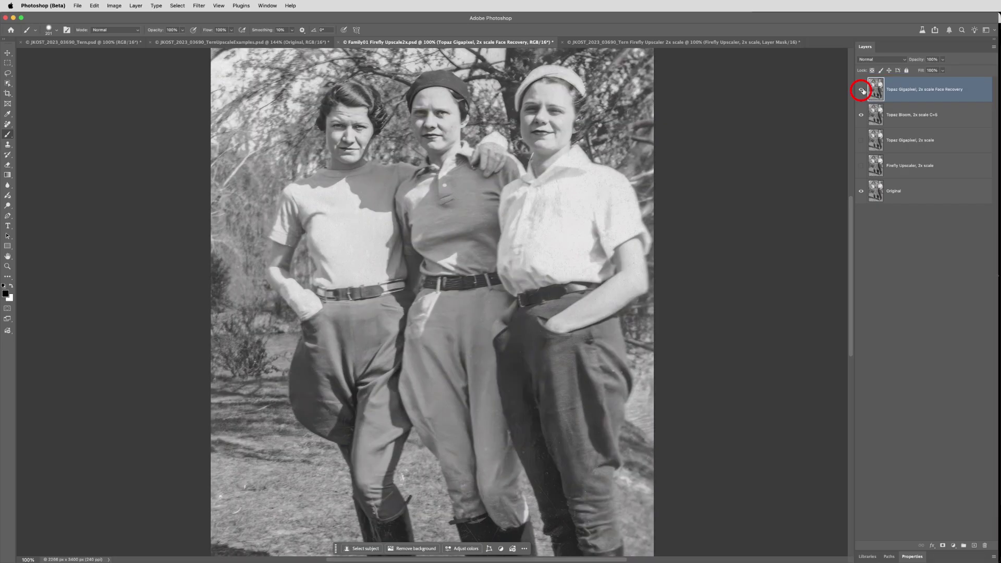
left_click(135, 7)
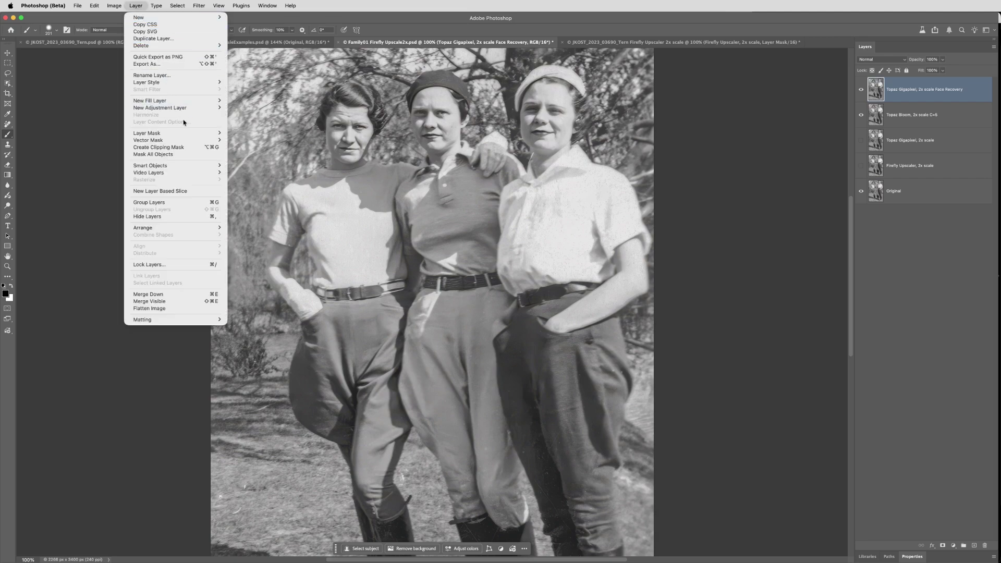
mouse_move(191, 133)
left_click(256, 140)
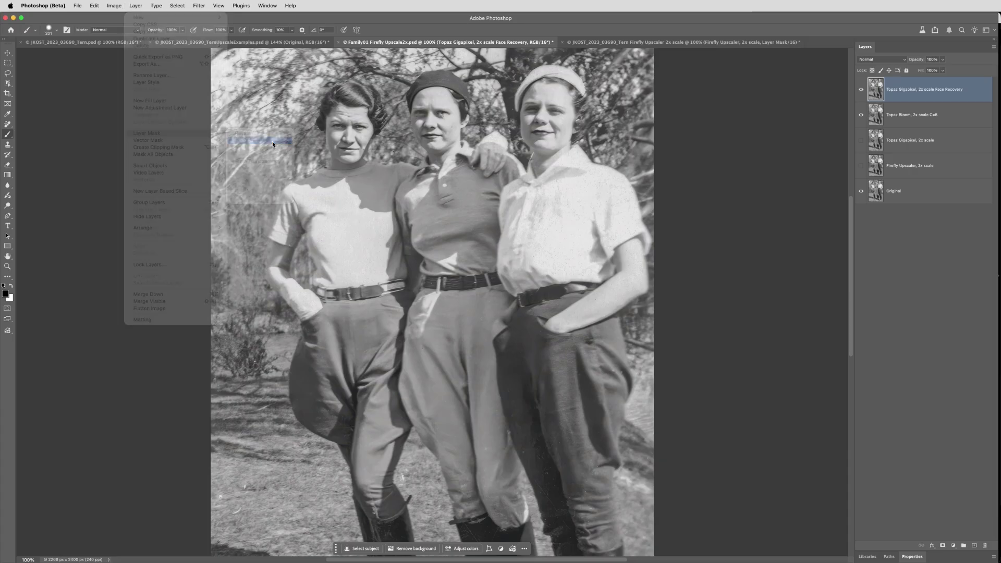
Step: Paint white on the Face Recovery mask over the left, middle and right women's faces, then compare with the layer toggled
key("x")
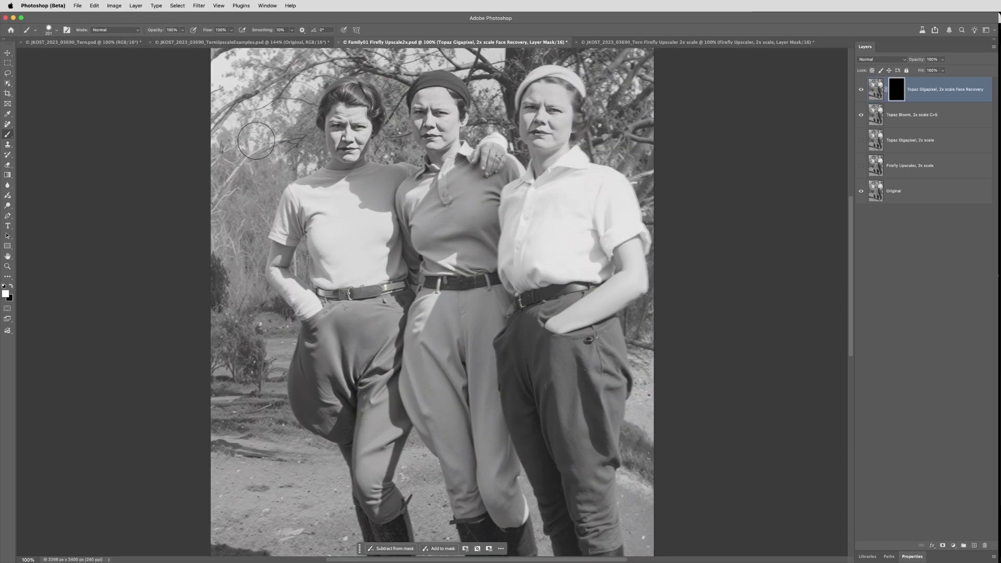
left_click(10, 135)
left_click(5, 295)
left_click_drag(342, 126, 342, 132)
mouse_move(417, 115)
left_mouse_down()
mouse_move(434, 134)
mouse_move(443, 112)
left_mouse_up()
left_click_drag(548, 102, 545, 125)
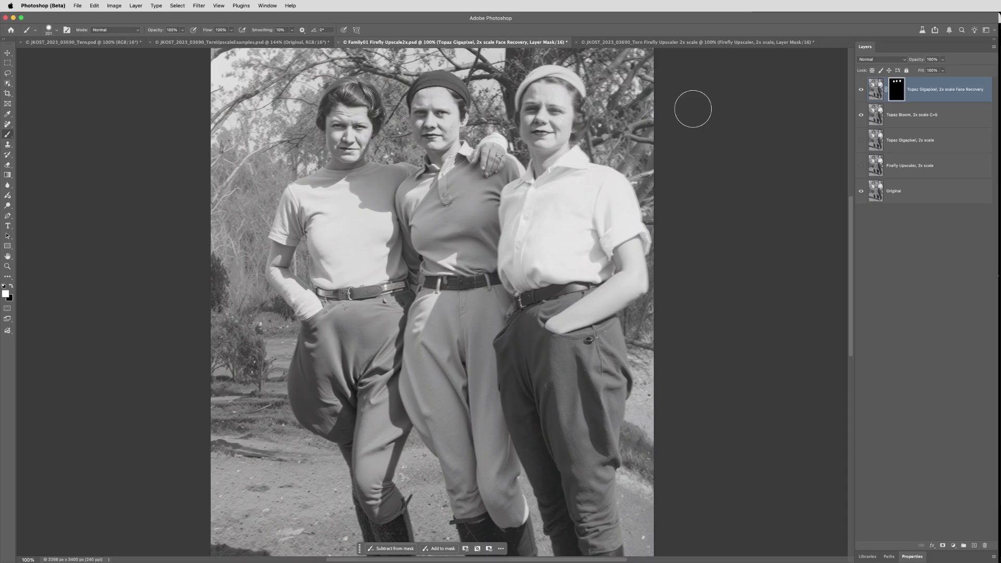
left_click(861, 90)
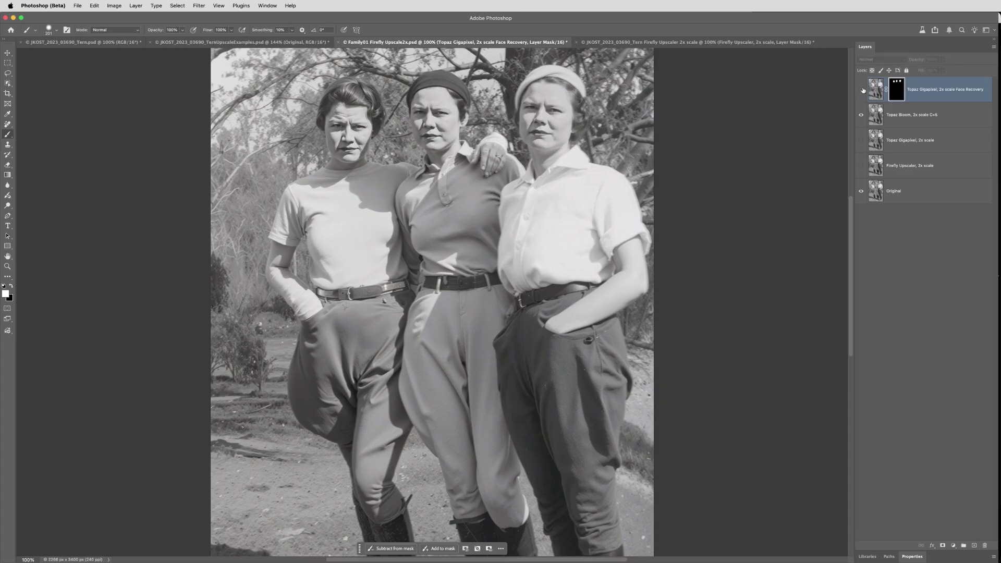
left_click(861, 90)
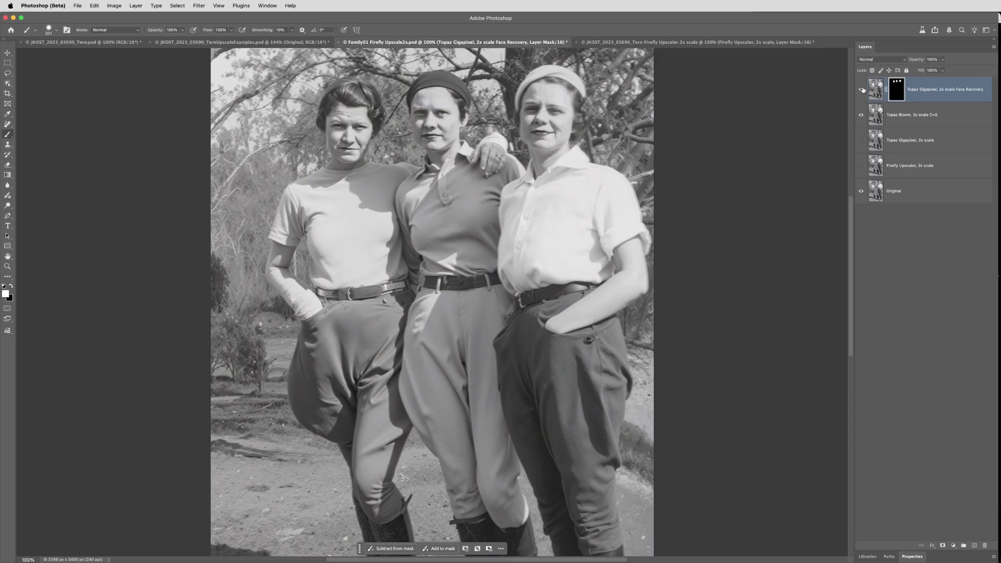